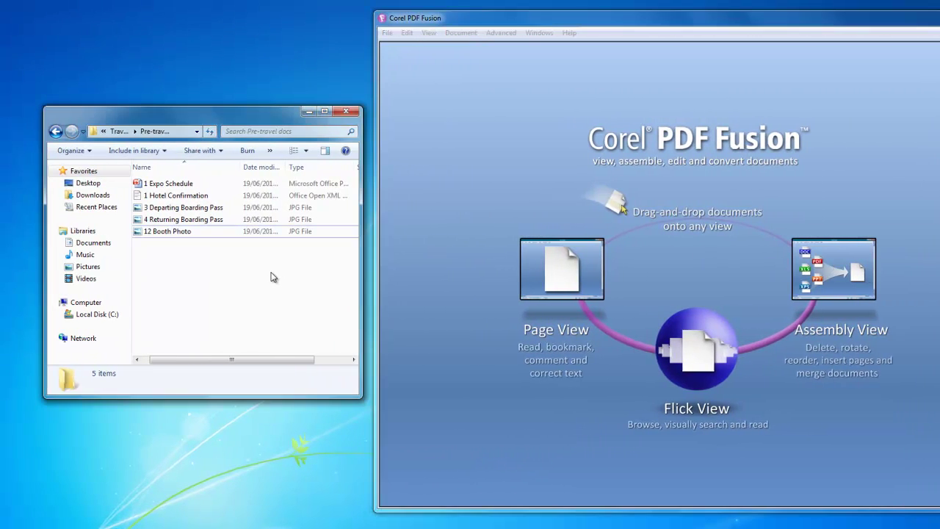
Step: Load the five files from the Pre-travel docs folder into Corel PDF Fusion's Assembly View
mouse_move(283, 269)
mouse_down()
mouse_move(133, 190)
mouse_move(139, 176)
mouse_move(148, 233)
mouse_move(308, 187)
mouse_move(508, 176)
mouse_move(836, 269)
mouse_up()
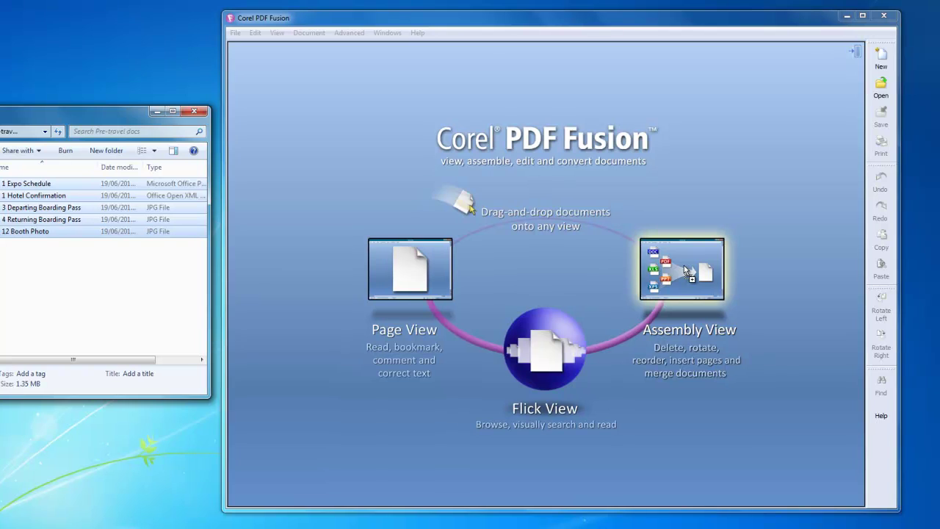
drag(684, 265, 685, 266)
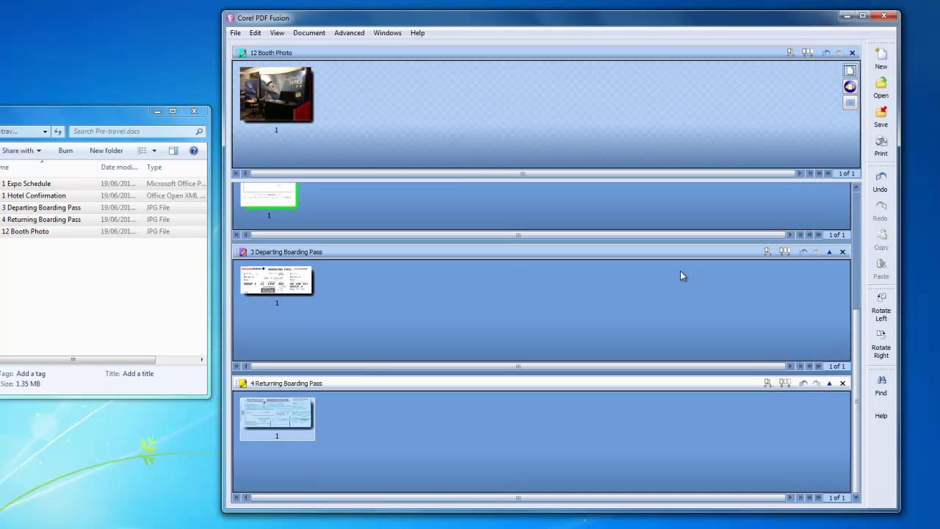
scroll(680, 276, up, 3)
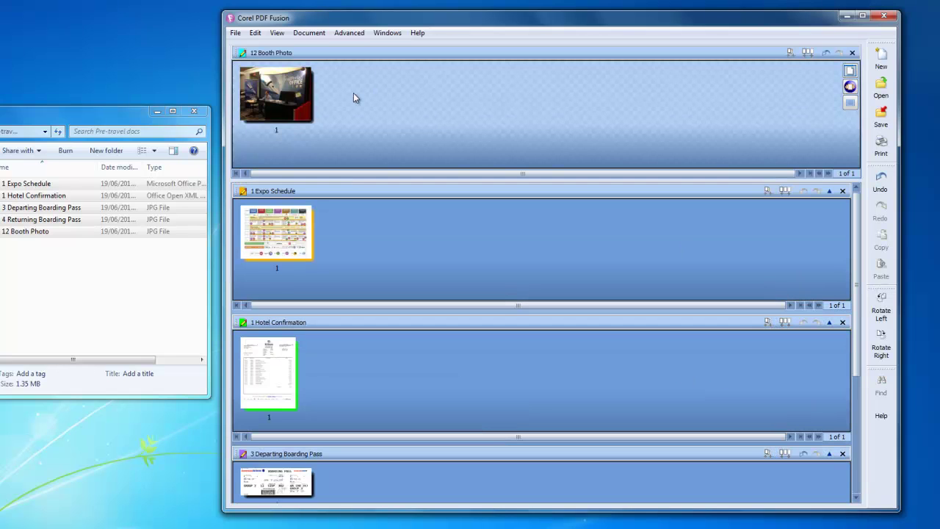
Step: Replace the 12 Booth Photo target document with the 1 Hotel Confirmation document and confirm the replacement
click(342, 325)
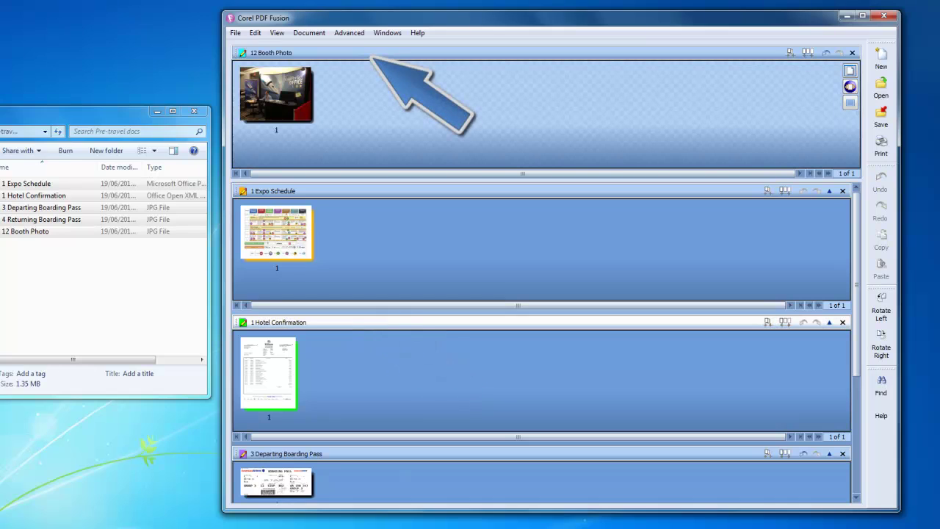
drag(355, 57, 357, 57)
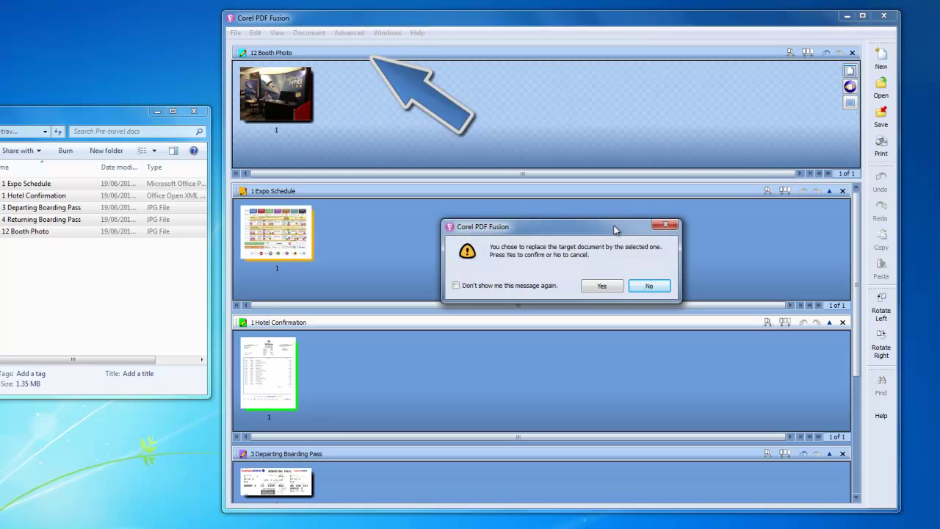
click(602, 287)
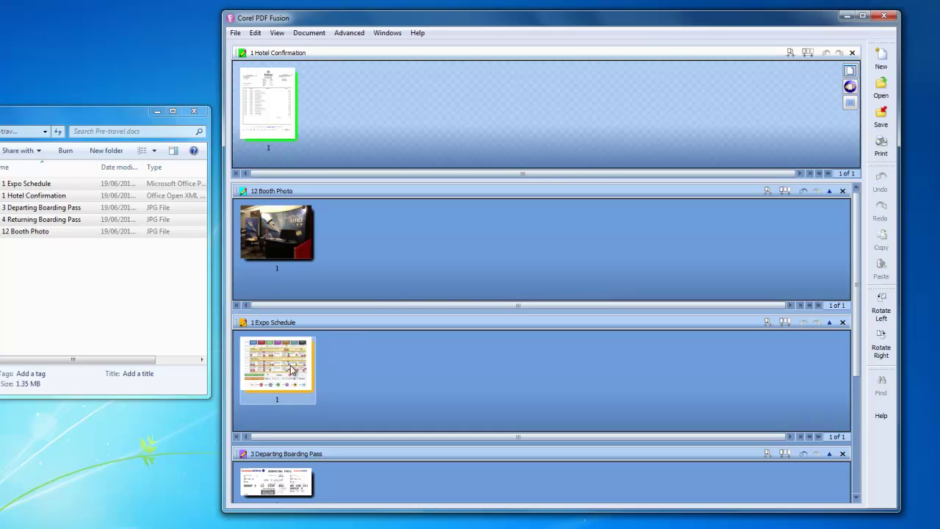
Step: Add the boarding passes, booth photo and expo schedule after the hotel confirmation page, and rotate pages 2 to 5 left
drag(292, 481, 378, 96)
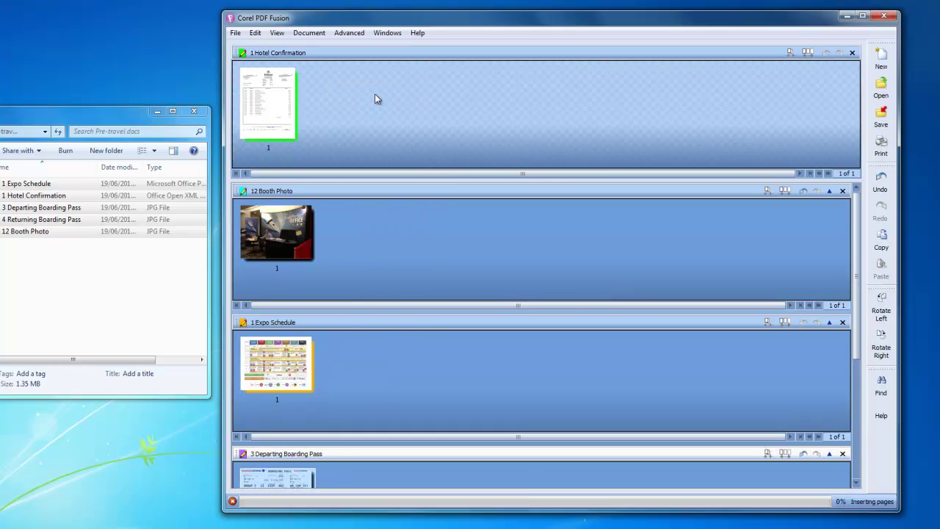
drag(293, 482, 451, 103)
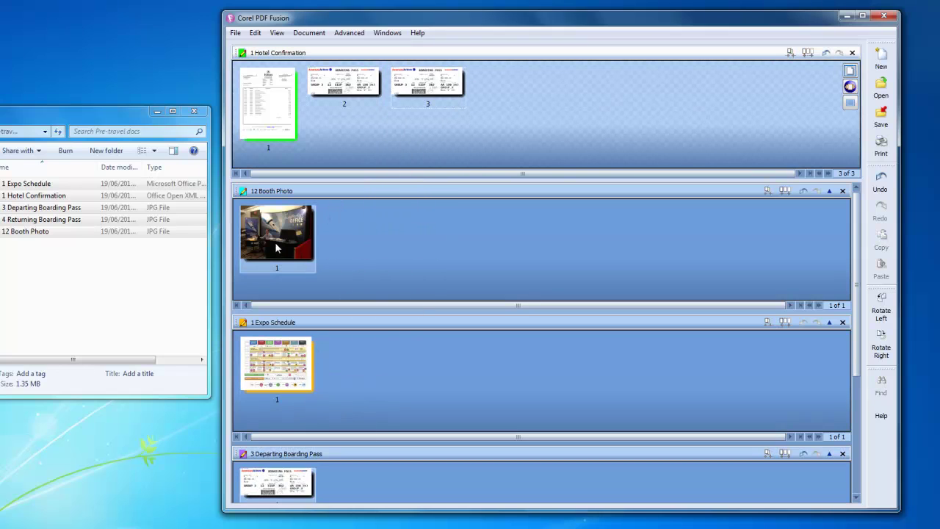
drag(277, 246, 537, 96)
drag(277, 364, 632, 95)
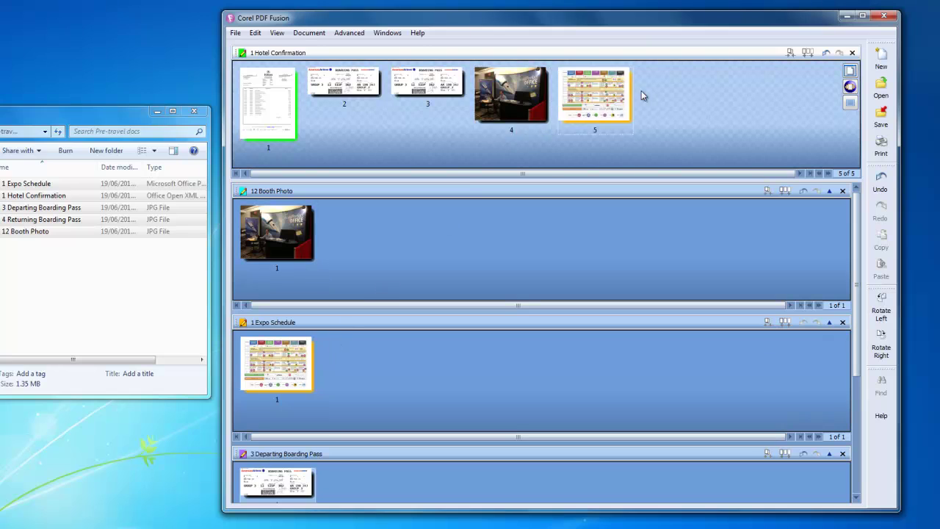
click(880, 314)
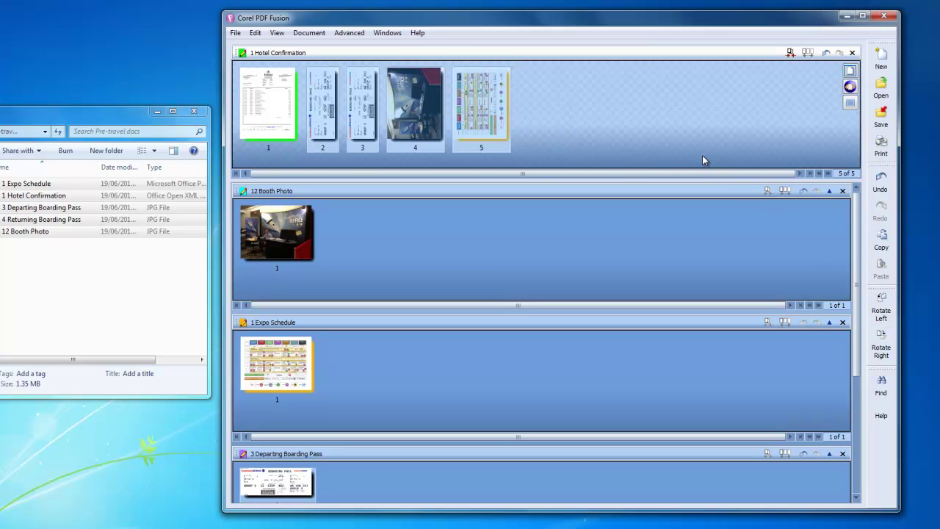
Step: Save the assembled document as Pre-travel.pdf in PDF format with the General setup
click(885, 119)
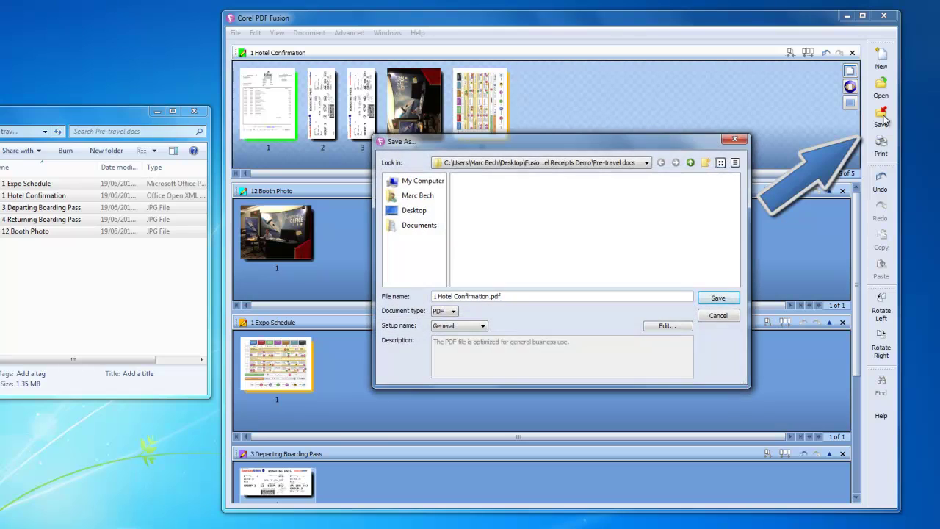
text(Pre-travel)
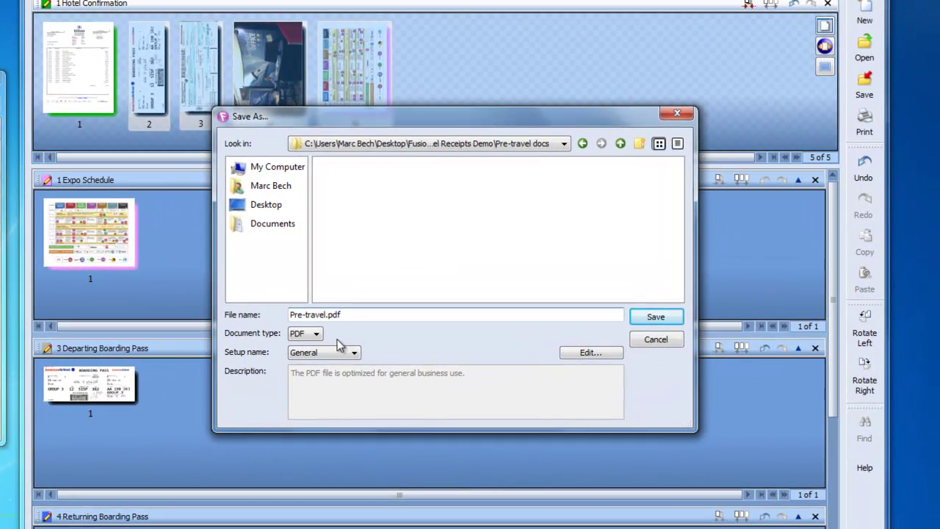
click(316, 334)
click(317, 334)
click(354, 352)
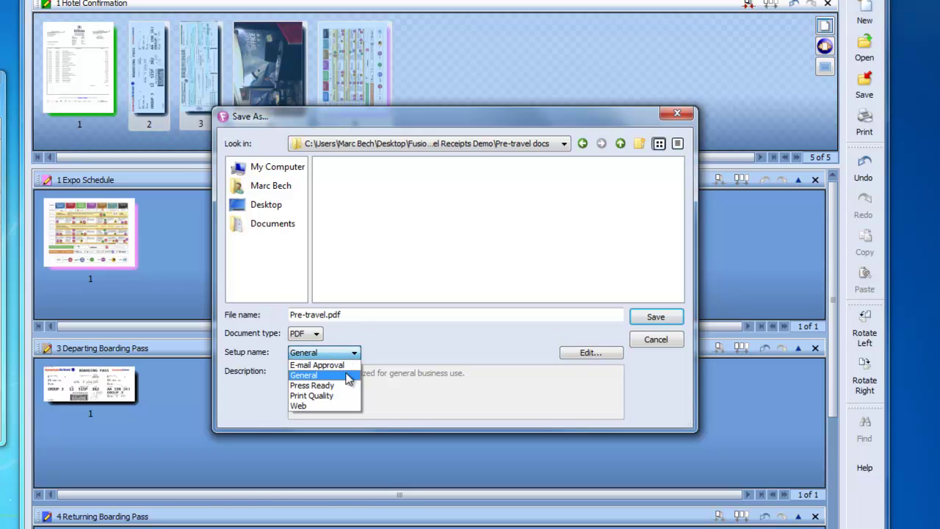
click(352, 375)
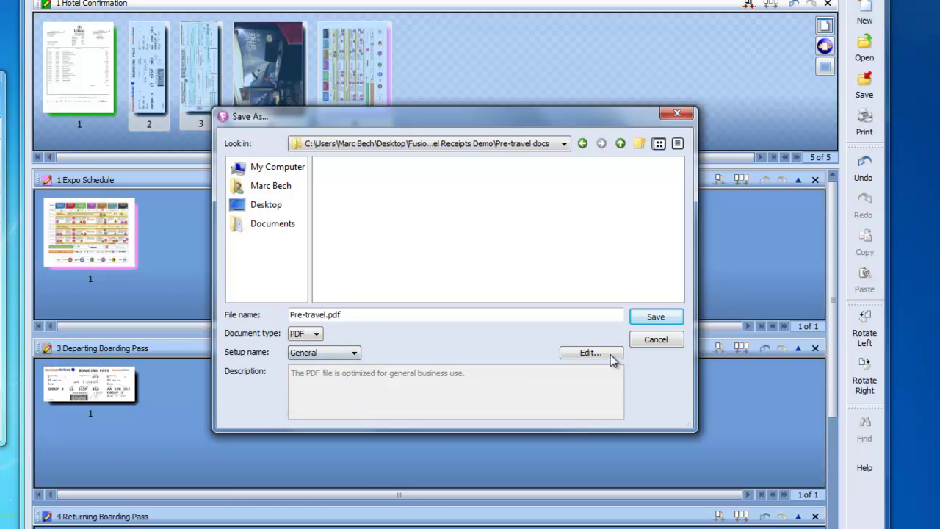
click(645, 316)
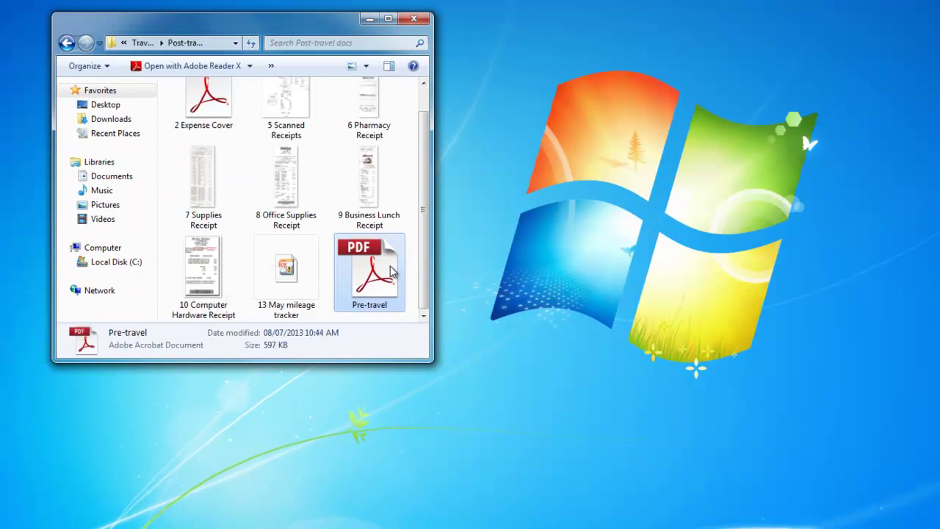
Step: Open the Pre-travel PDF from the Post-travel docs folder in Corel PDF Fusion and show it in Assembly View
right_click(391, 272)
mouse_move(346, 326)
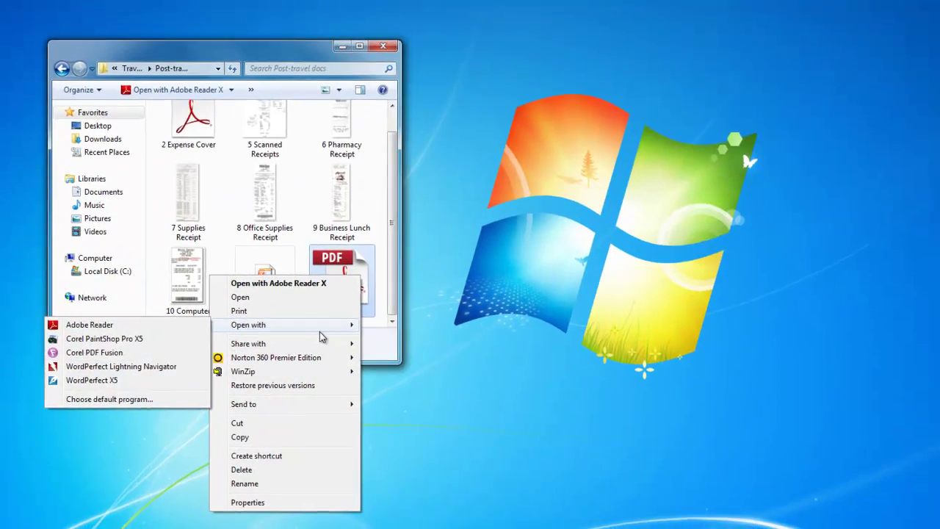
click(150, 352)
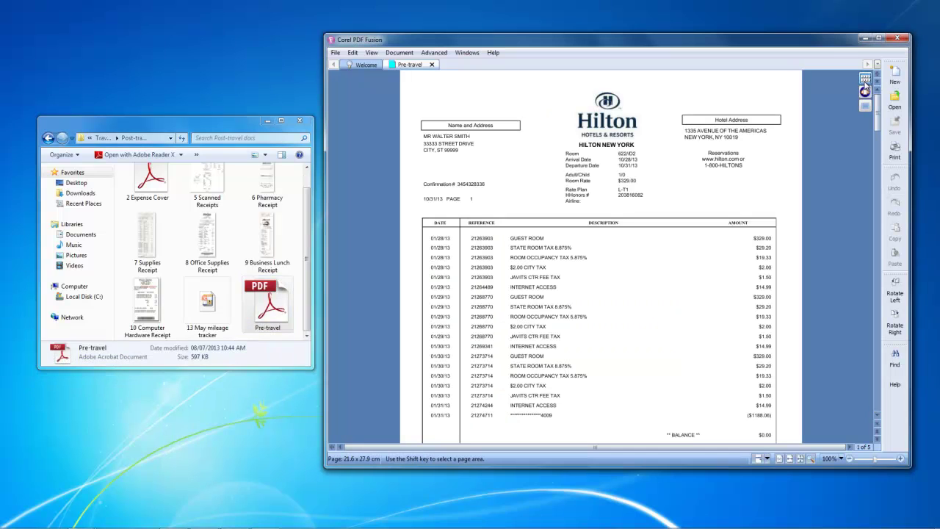
click(865, 81)
Step: Load the other eight Post-travel docs files below the Pre-travel document and insert 2 Expense Cover as its first page
drag(297, 335, 128, 172)
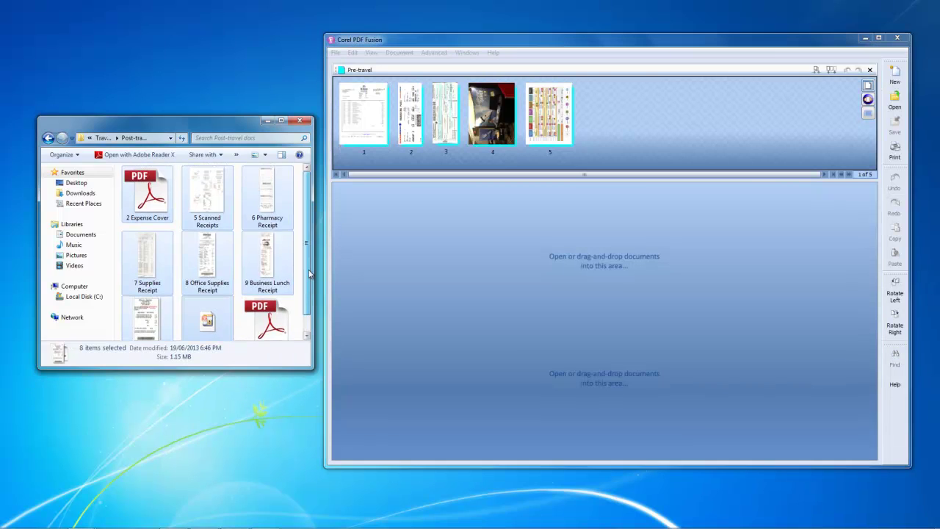
drag(207, 243, 565, 317)
drag(511, 339, 519, 339)
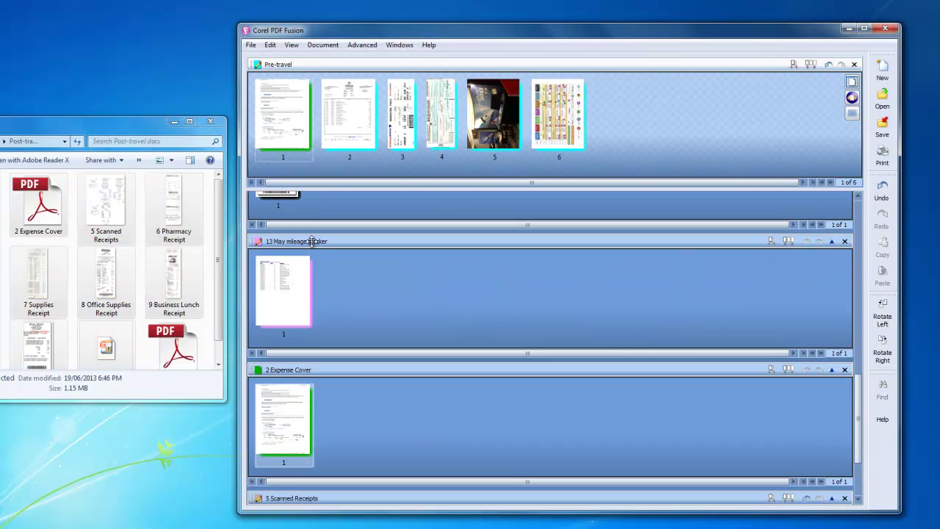
Step: Append the 13 May mileage tracker page and the individual receipt pages to the end of the Pre-travel document
mouse_move(279, 298)
mouse_down()
mouse_move(308, 296)
mouse_move(667, 131)
mouse_move(650, 129)
mouse_up()
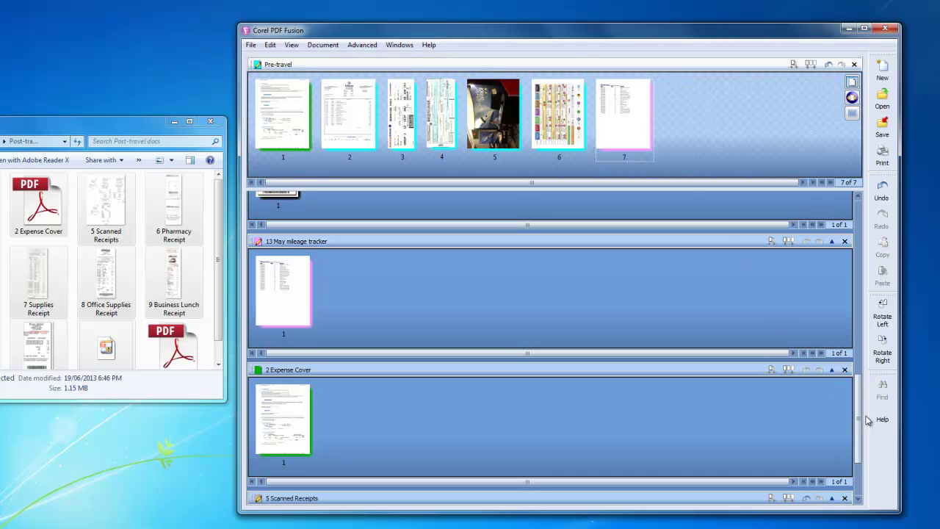
drag(859, 416, 870, 363)
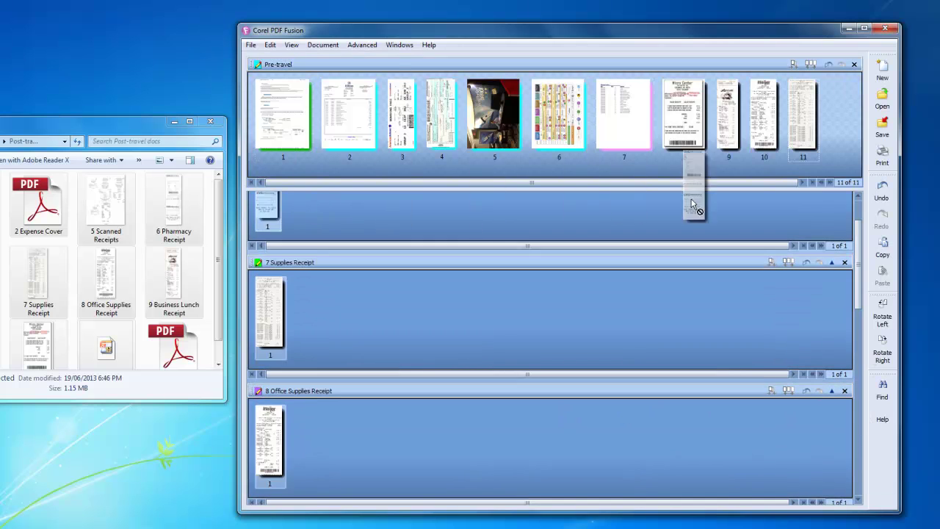
drag(693, 204, 683, 121)
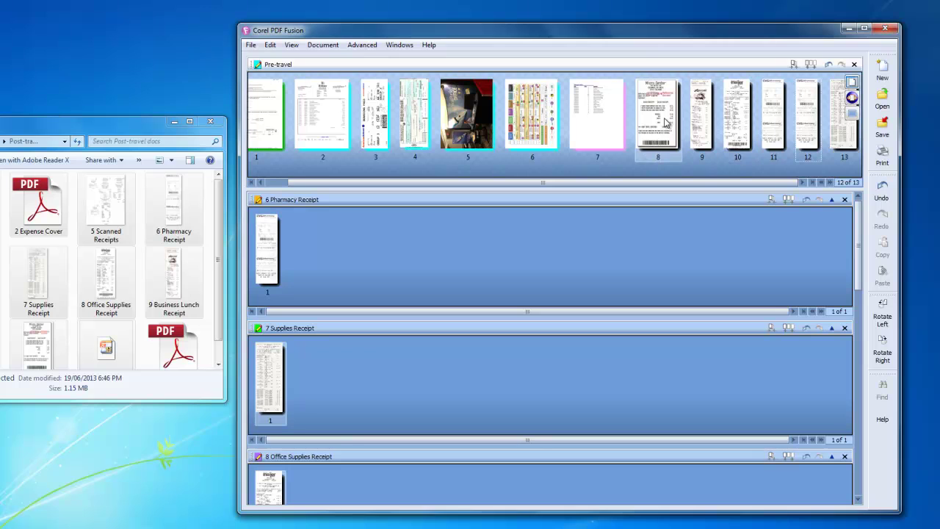
Step: Stack the receipt pages 8 to 13 of the Pre-travel document
click(668, 122)
shift+click(846, 125)
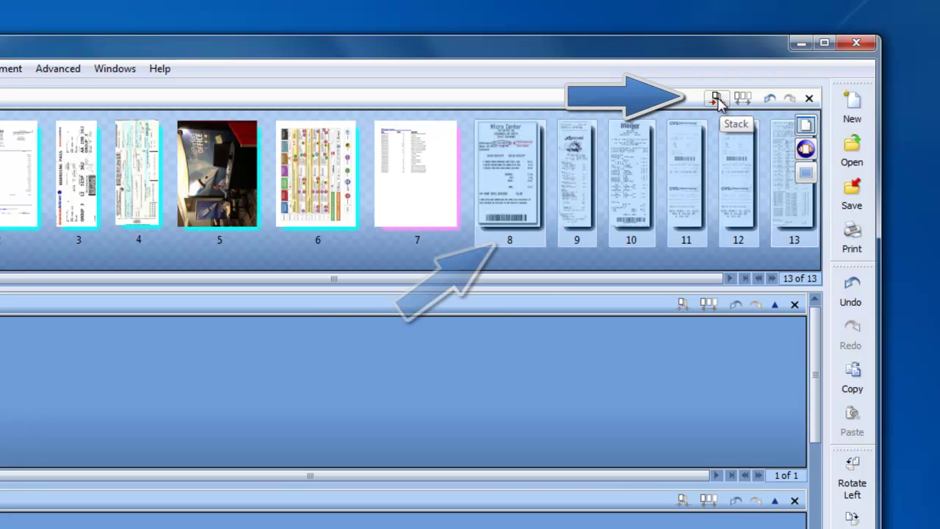
click(717, 99)
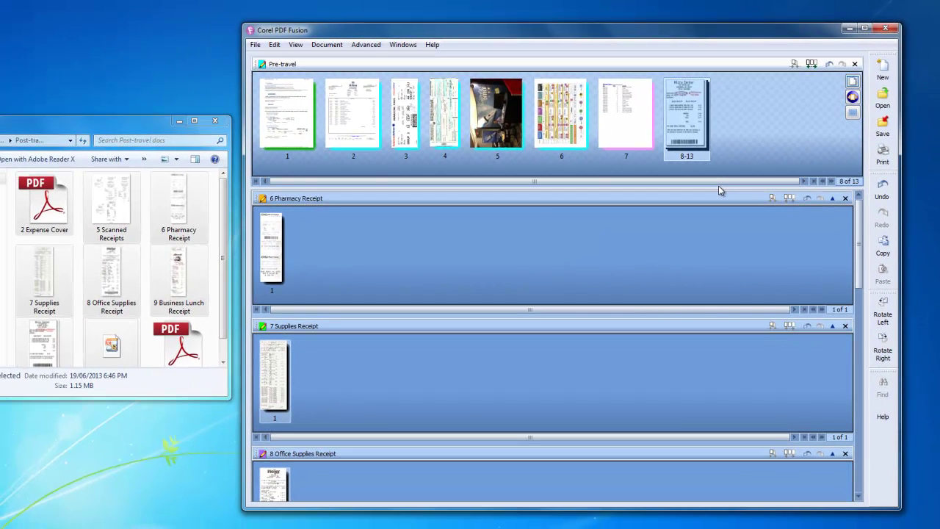
Step: Browse the assembled document in Flick View, bringing up the expo schedule and the booth photo pages
click(852, 98)
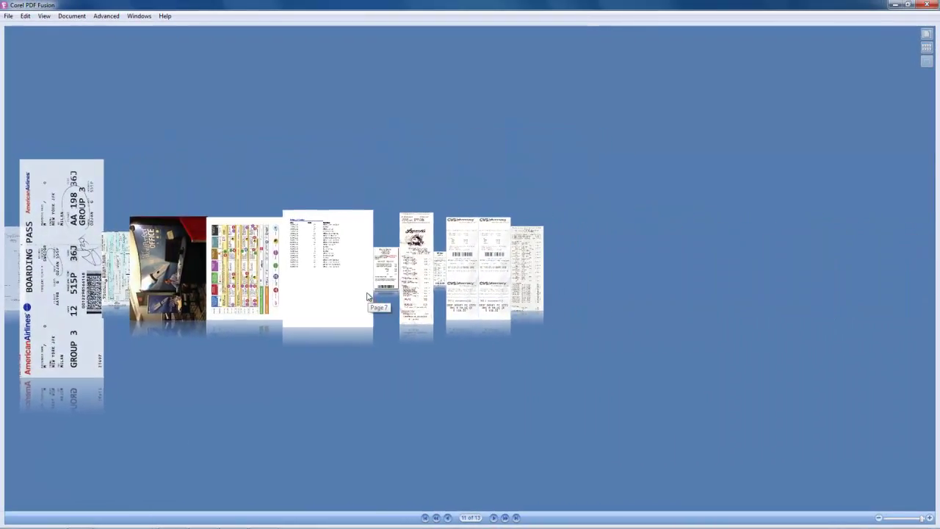
click(247, 274)
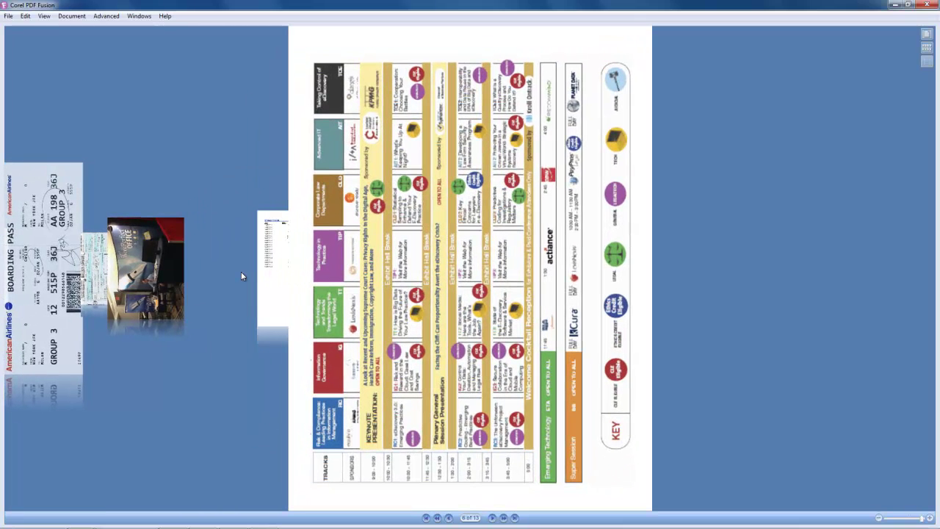
click(325, 307)
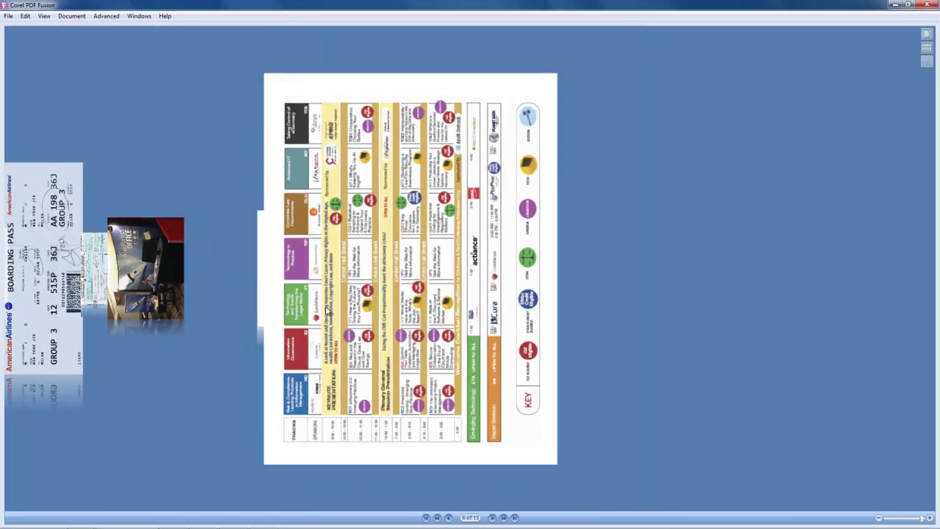
click(163, 283)
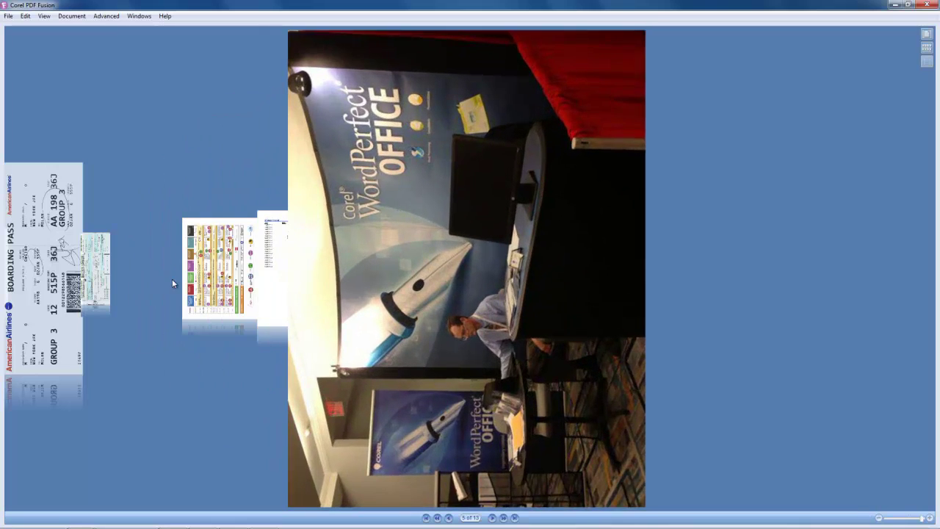